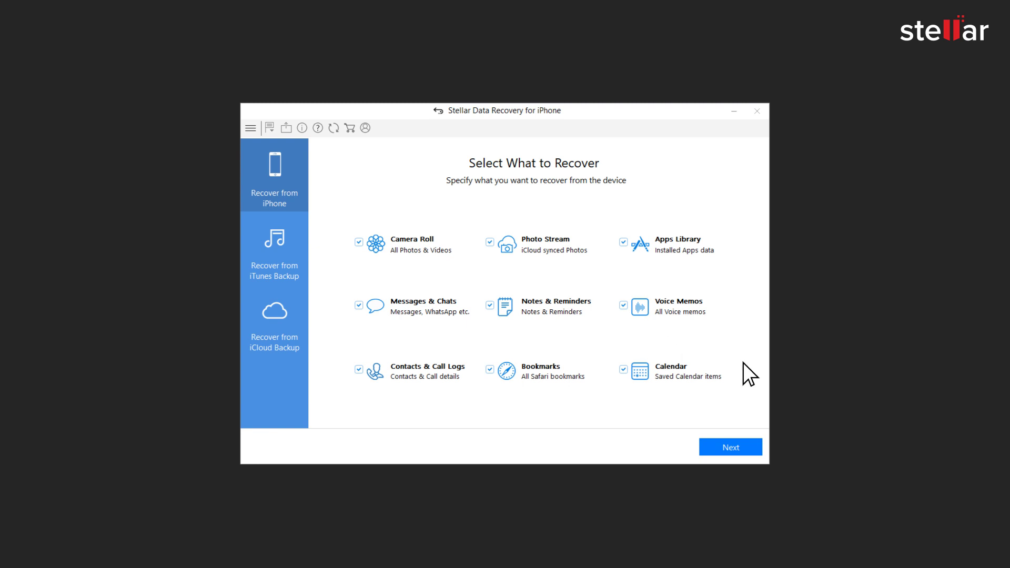
Step: Select the connected iPhone 6s Plus as the device and scan it for recoverable data
left_click(751, 450)
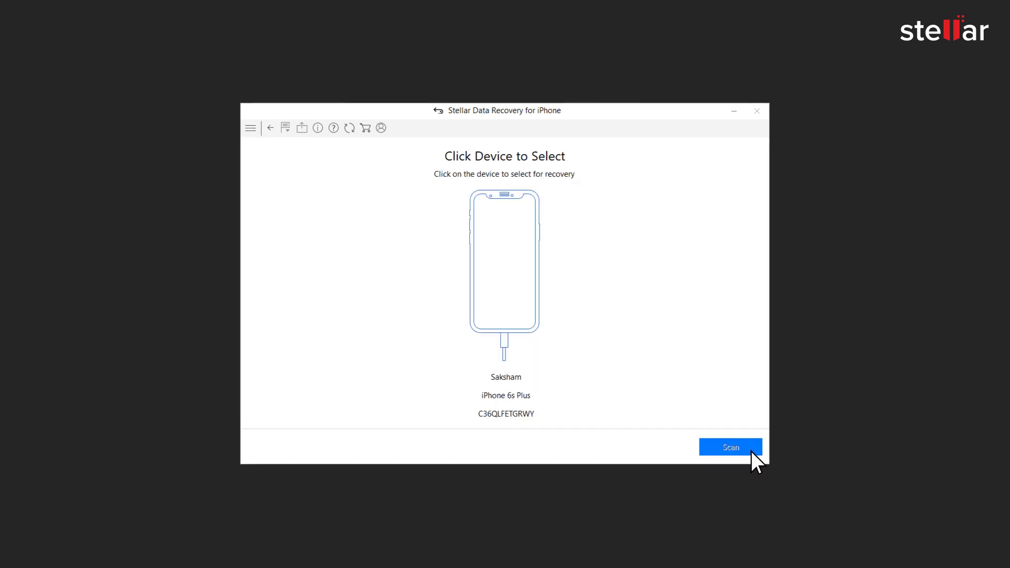
left_click(509, 274)
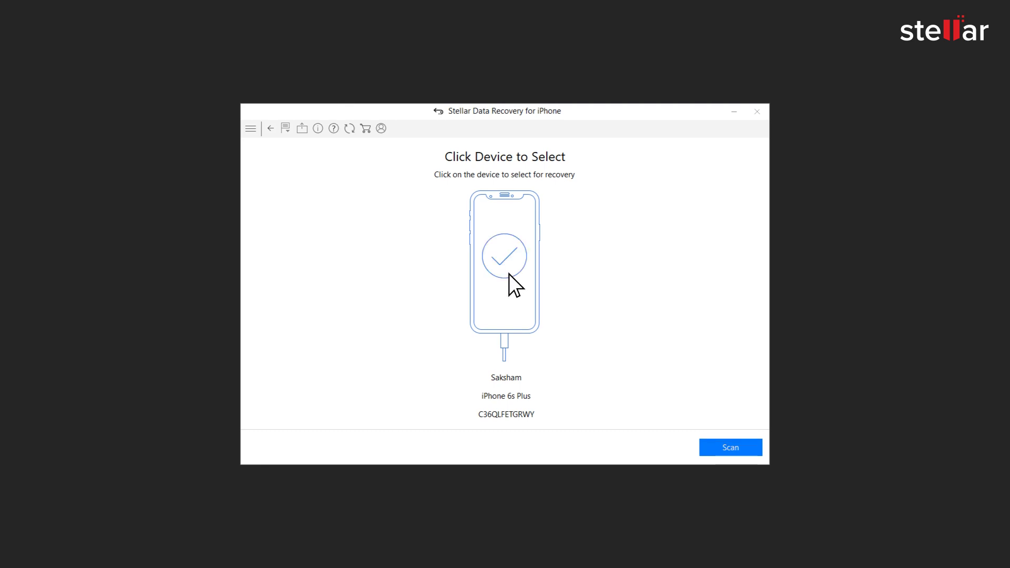
left_click(741, 455)
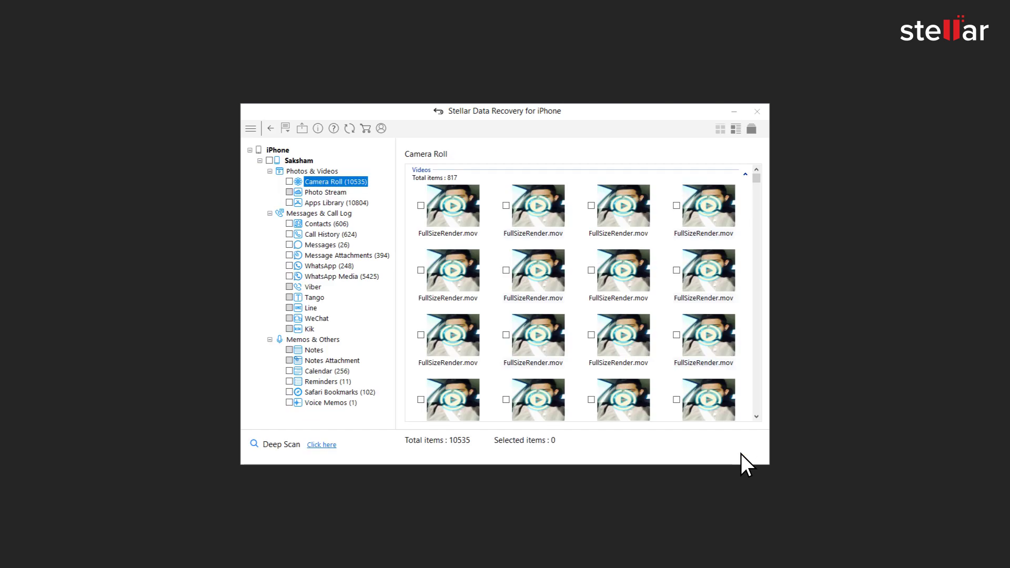
Step: In WhatsApp Media, tick and preview a couple of pictures, then select all 5,450 items
left_click(323, 278)
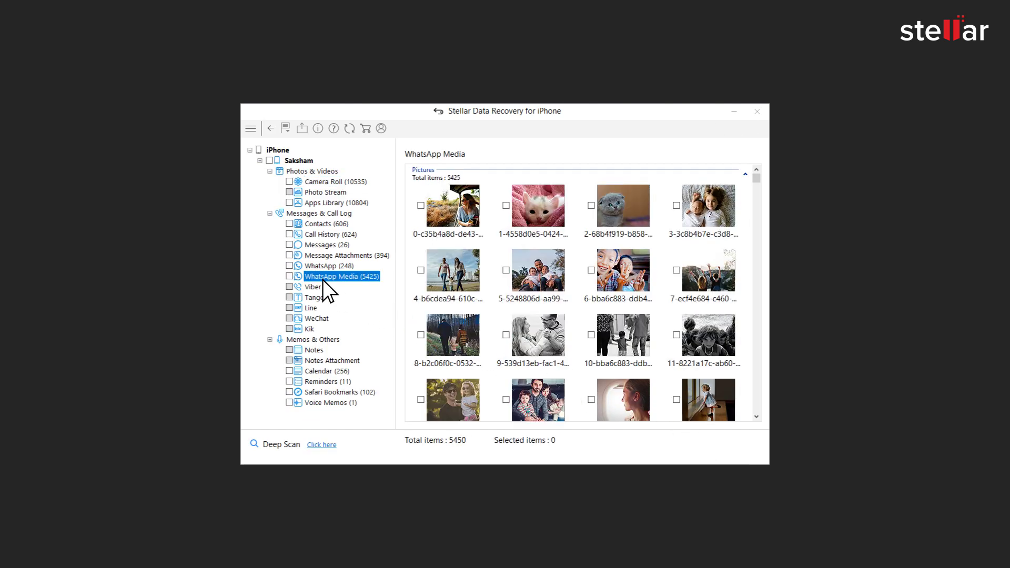
left_click(422, 208)
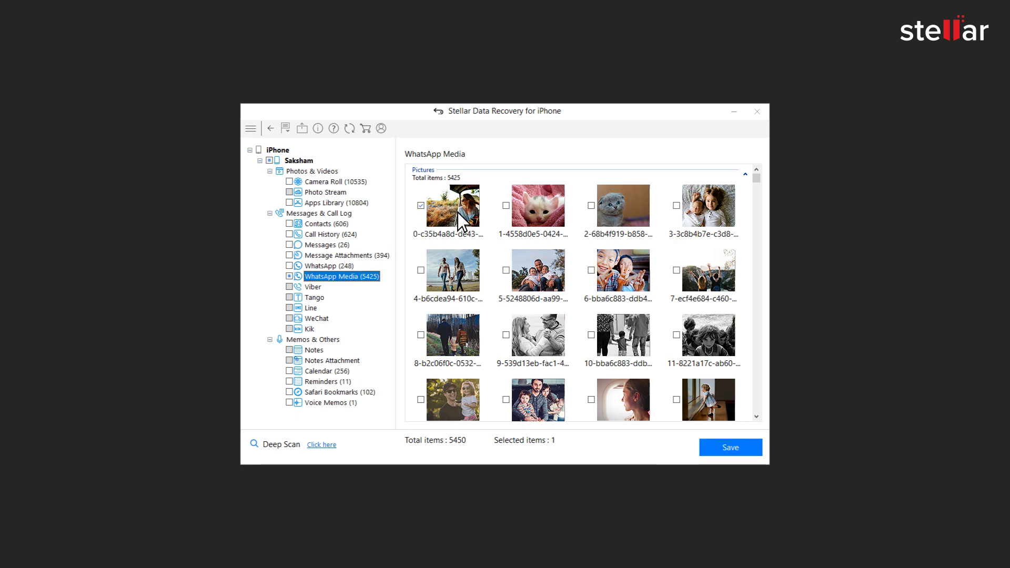
double_click(458, 213)
left_click(698, 155)
left_click(421, 271)
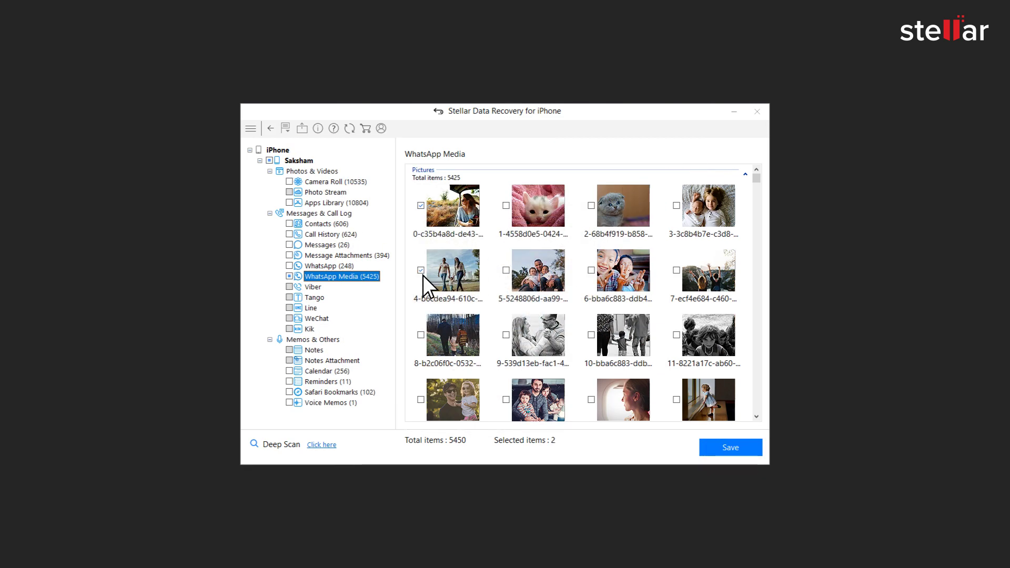
left_click(289, 276)
Step: Save the 5,450 selected WhatsApp Media items to the computer's Desktop folder
left_click(743, 452)
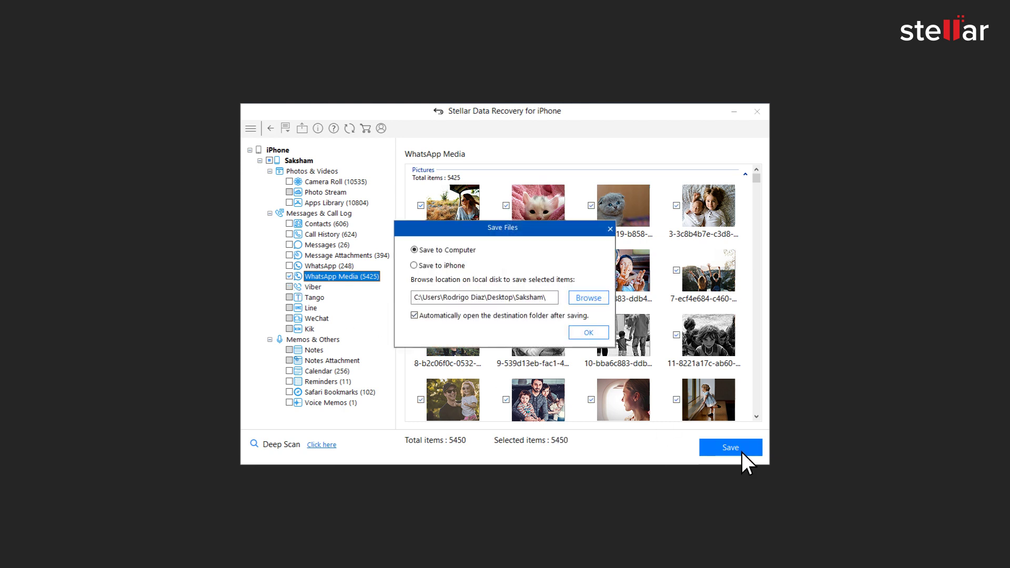
left_click(592, 336)
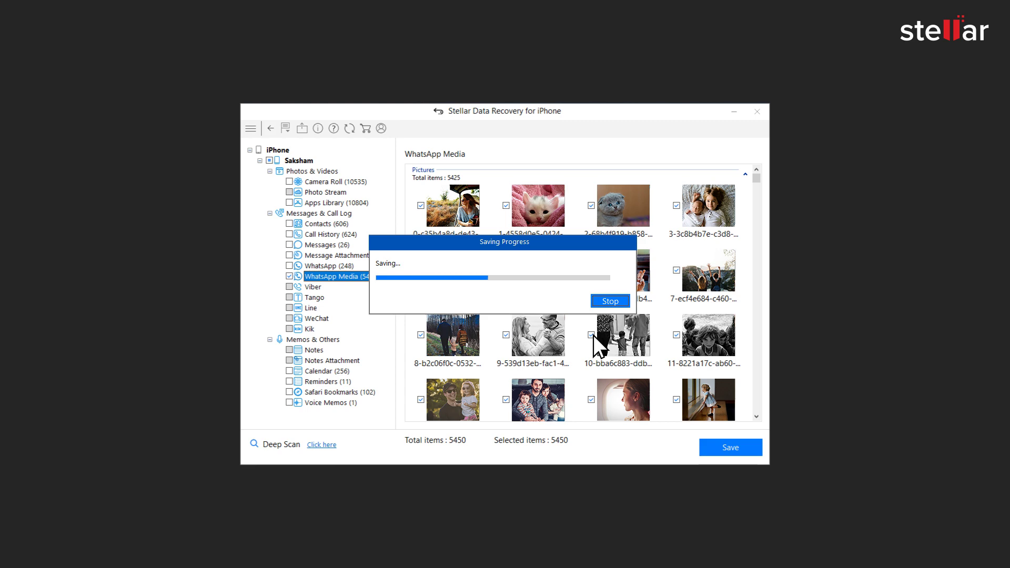